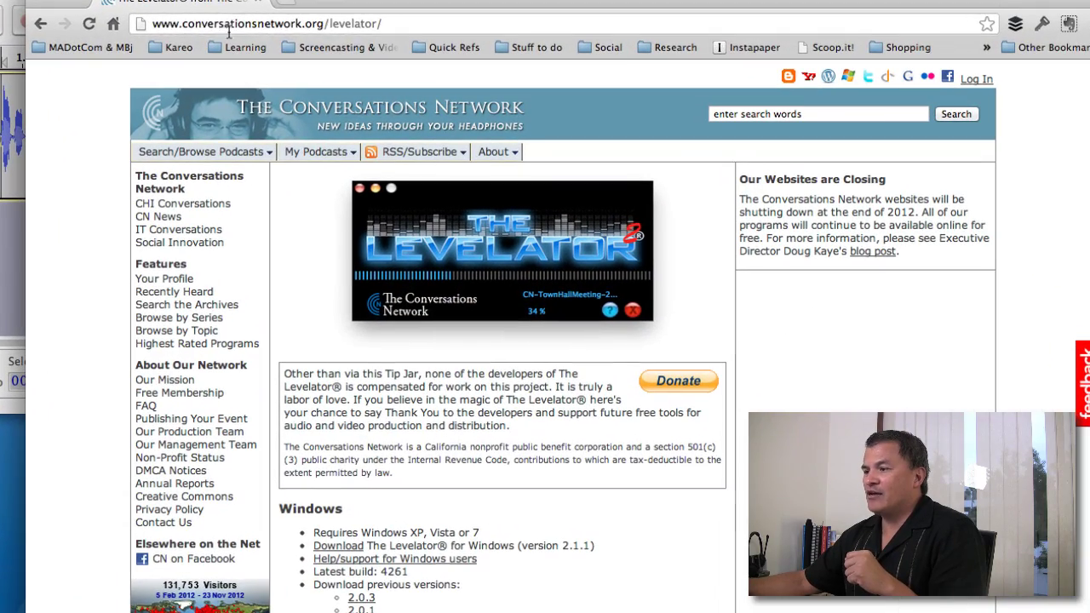
# Review The Levelator download page at conversationsnetwork.org/levelator in Chrome.
pyautogui.click(351, 36)
pyautogui.click(266, 25)
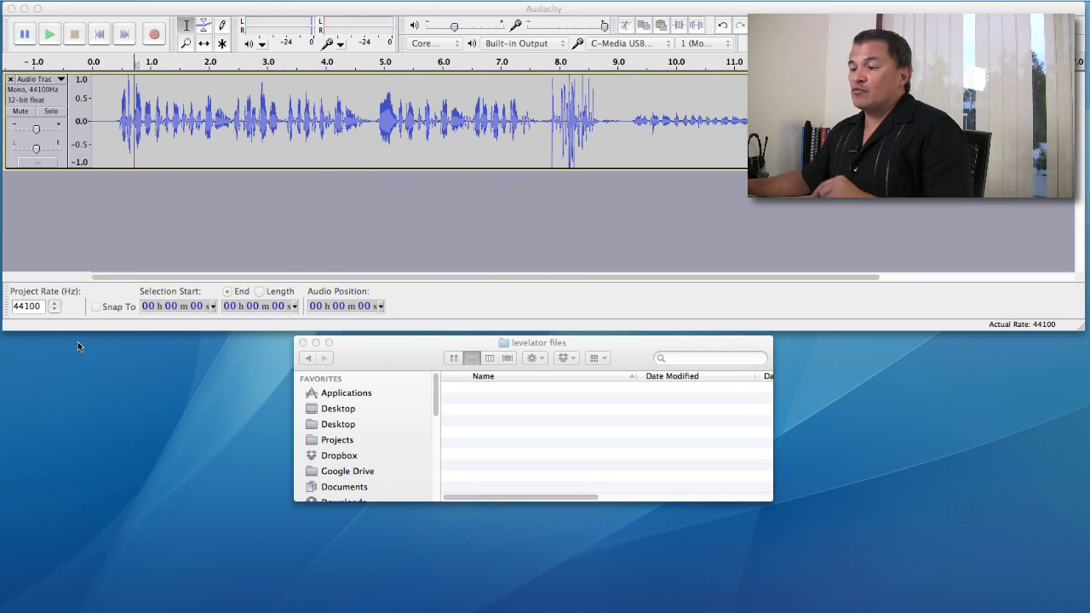
# Select the loud opening (0.4–4.5 s), the 7.7–8.7 s burst, then the quiet 9–16 s speech.
pyautogui.click(226, 224)
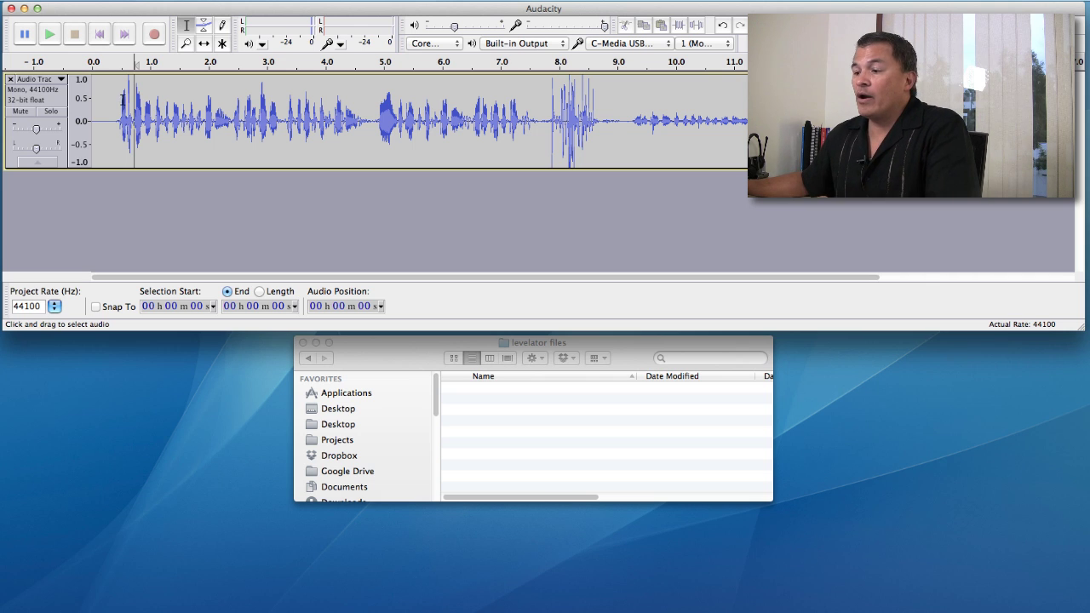
pyautogui.moveTo(118, 100); pyautogui.dragTo(531, 123)
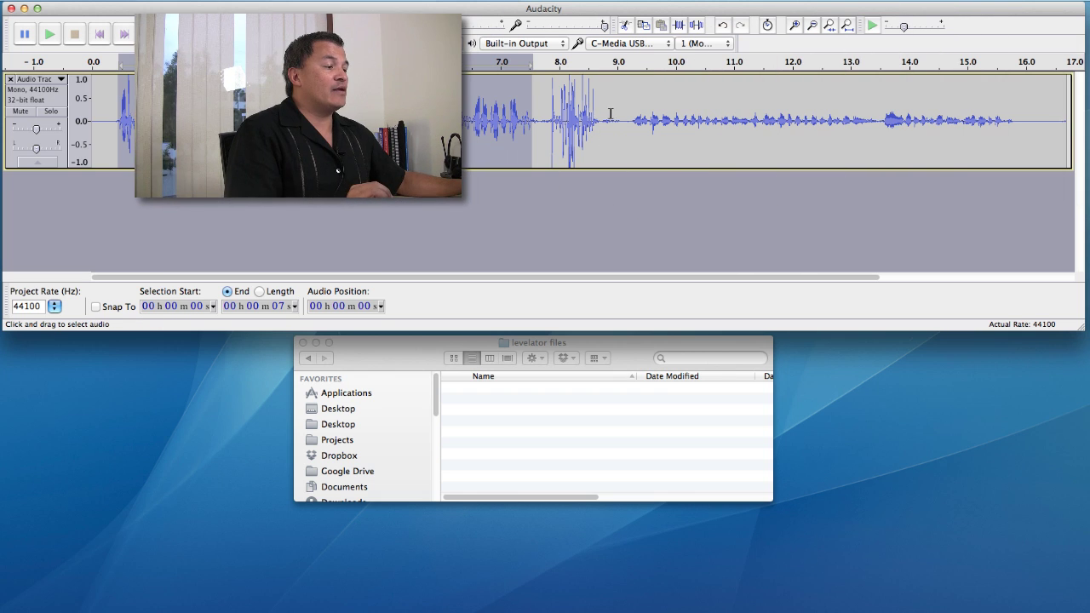
pyautogui.moveTo(545, 120); pyautogui.dragTo(601, 122)
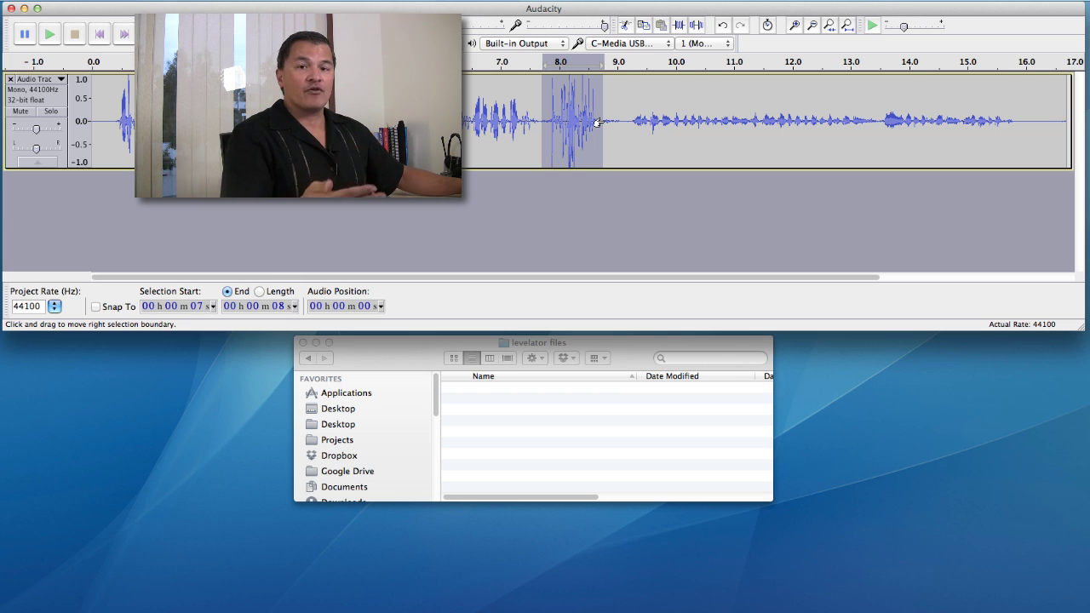
pyautogui.moveTo(627, 121); pyautogui.dragTo(1023, 134)
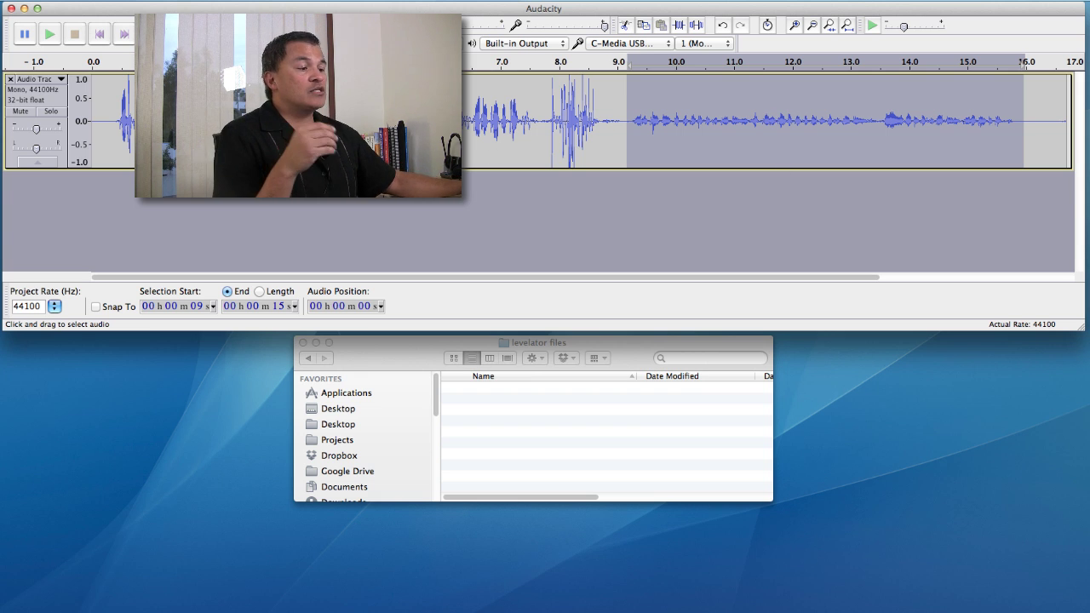
# Play the recording from the start, reselect the quiet 9–16 s stretch, then deselect it.
pyautogui.click(113, 136)
pyautogui.press('space')
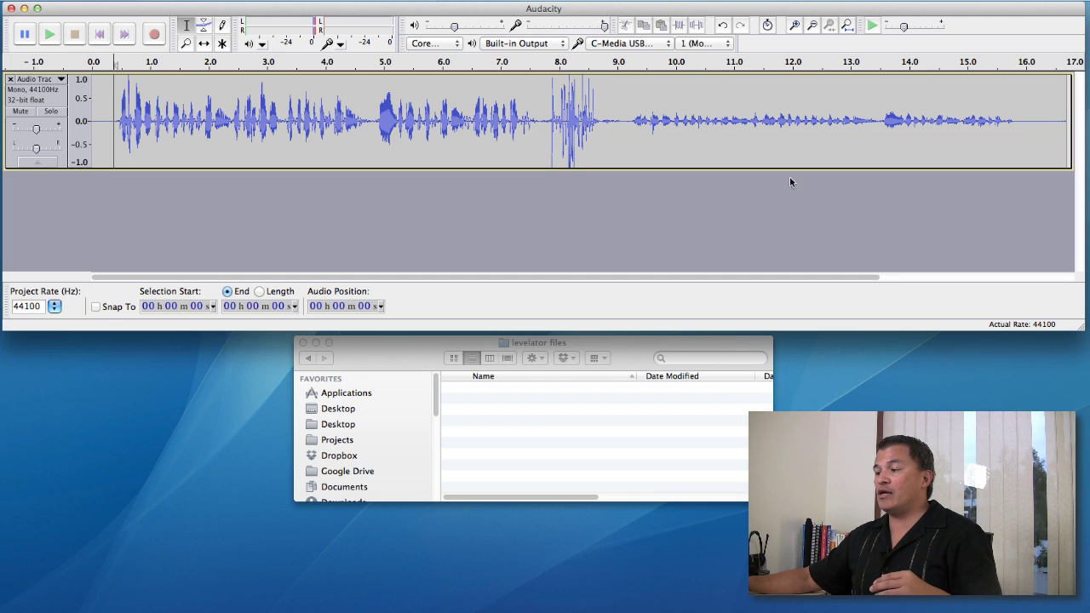
pyautogui.moveTo(623, 117); pyautogui.dragTo(1023, 133)
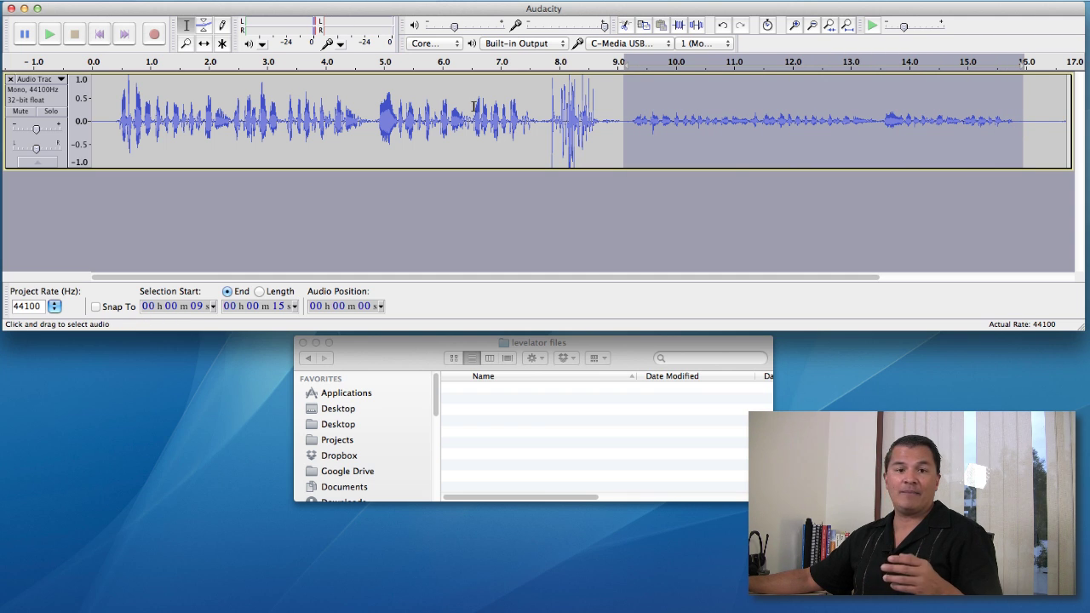
pyautogui.click(421, 106)
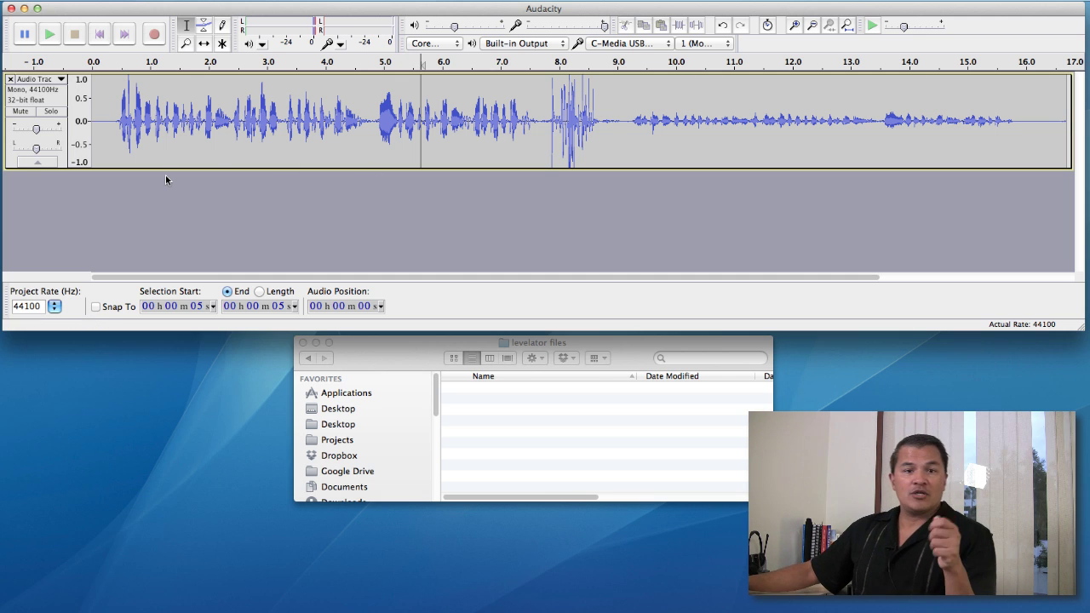
# Export the whole track via Export Selection as test.wav with blank metadata.
pyautogui.click(44, 100)
pyautogui.click(98, 0)
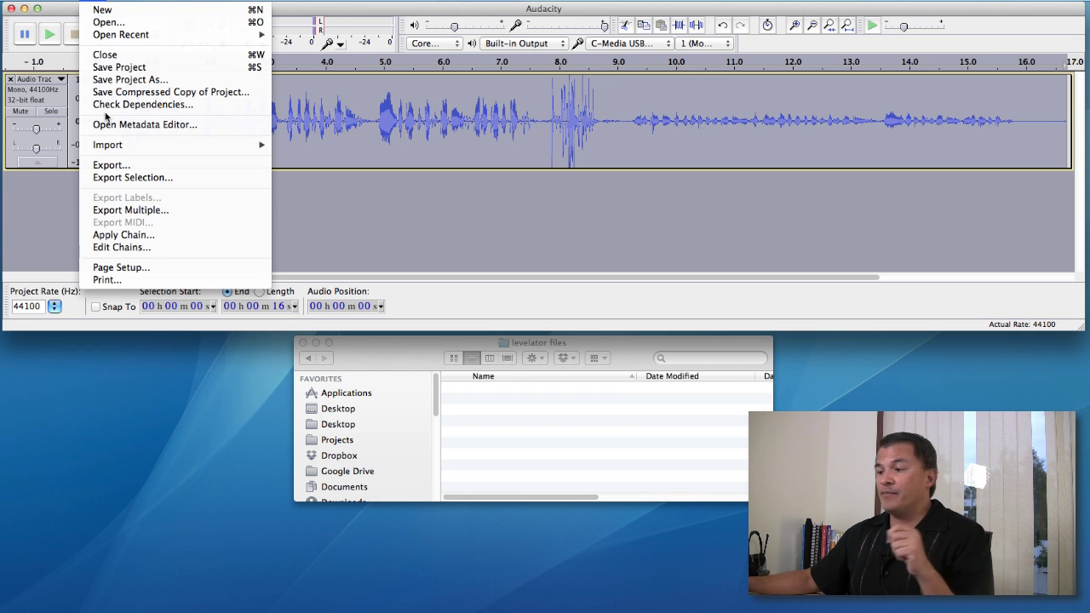
pyautogui.click(126, 178)
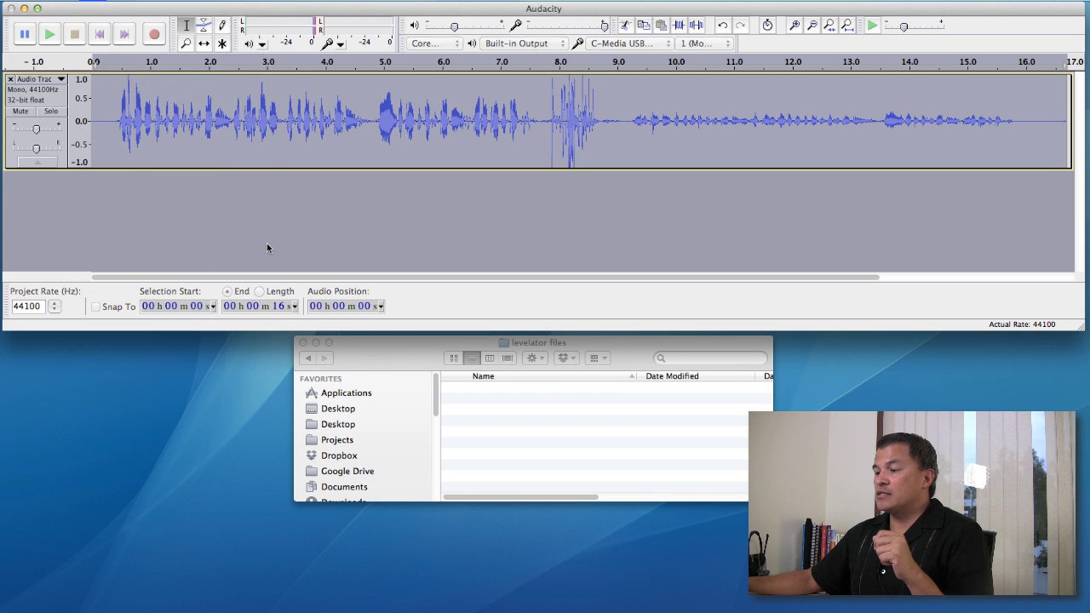
pyautogui.write('test')
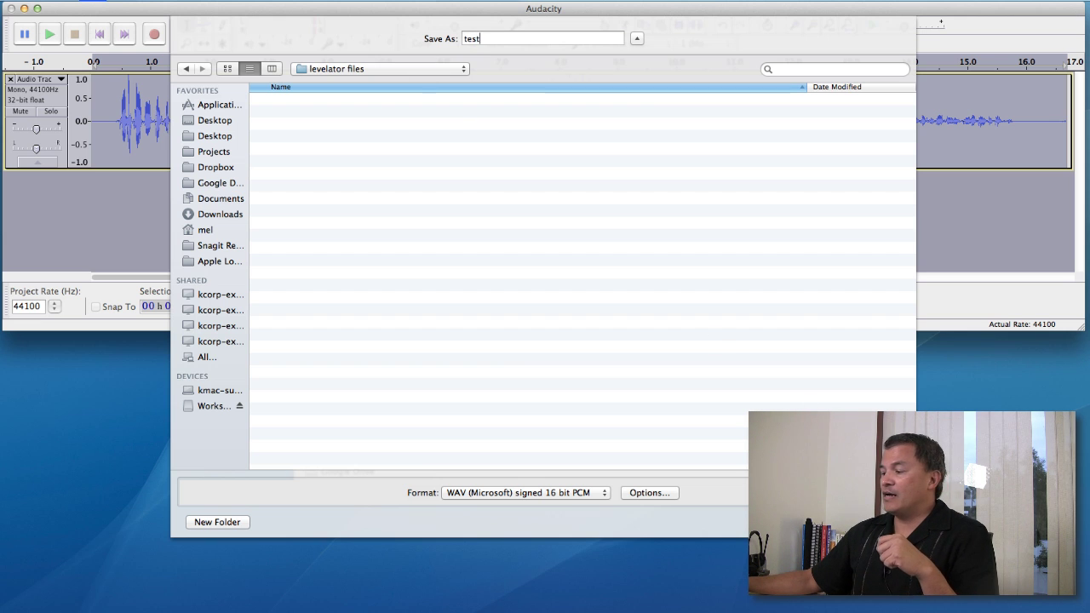
pyautogui.press('Return')
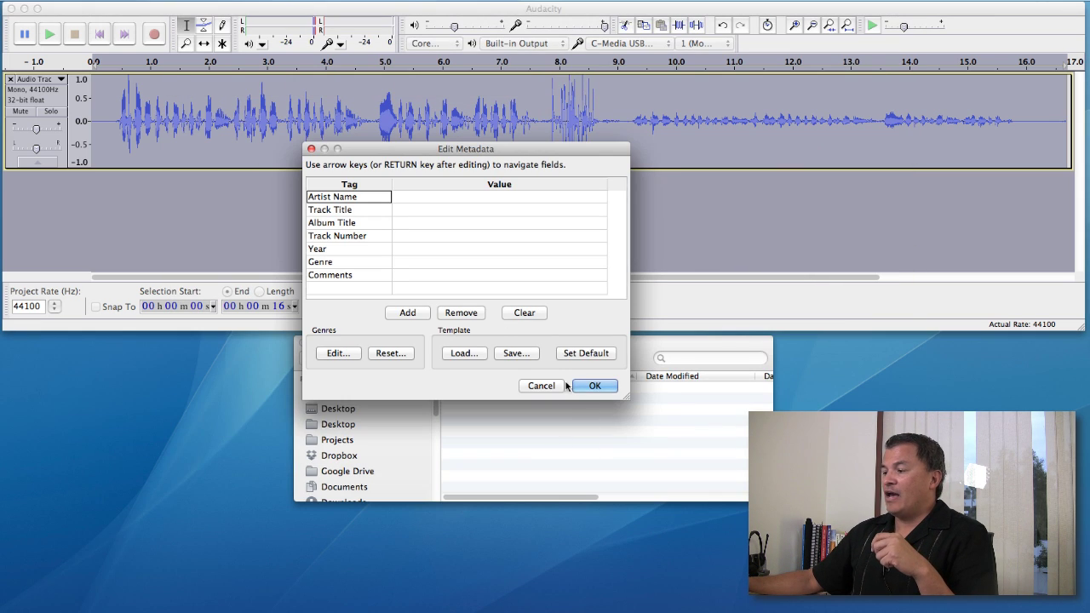
pyautogui.click(579, 386)
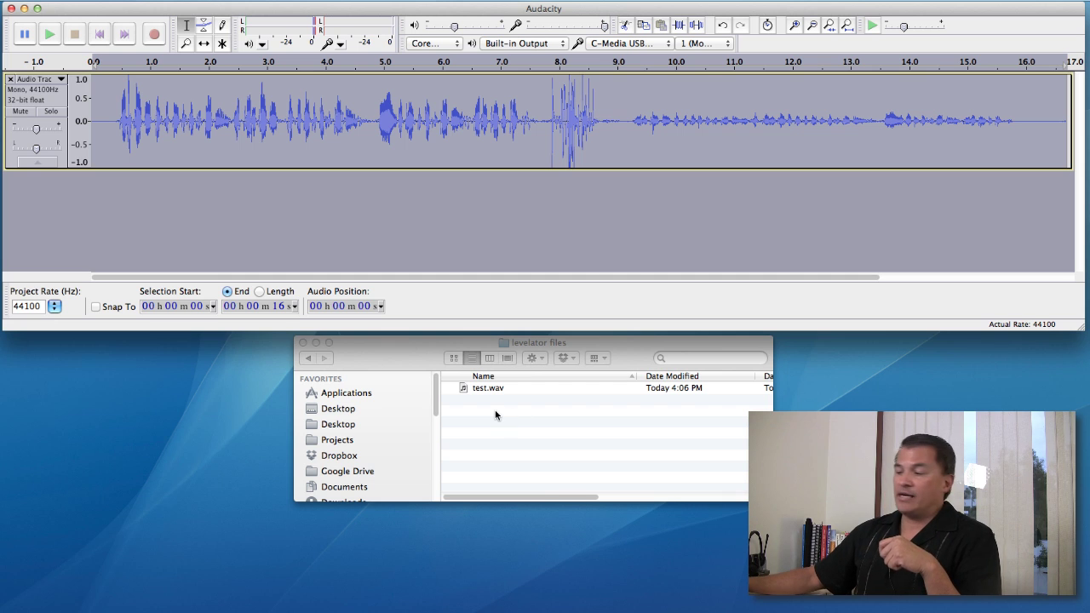
pyautogui.click(475, 388)
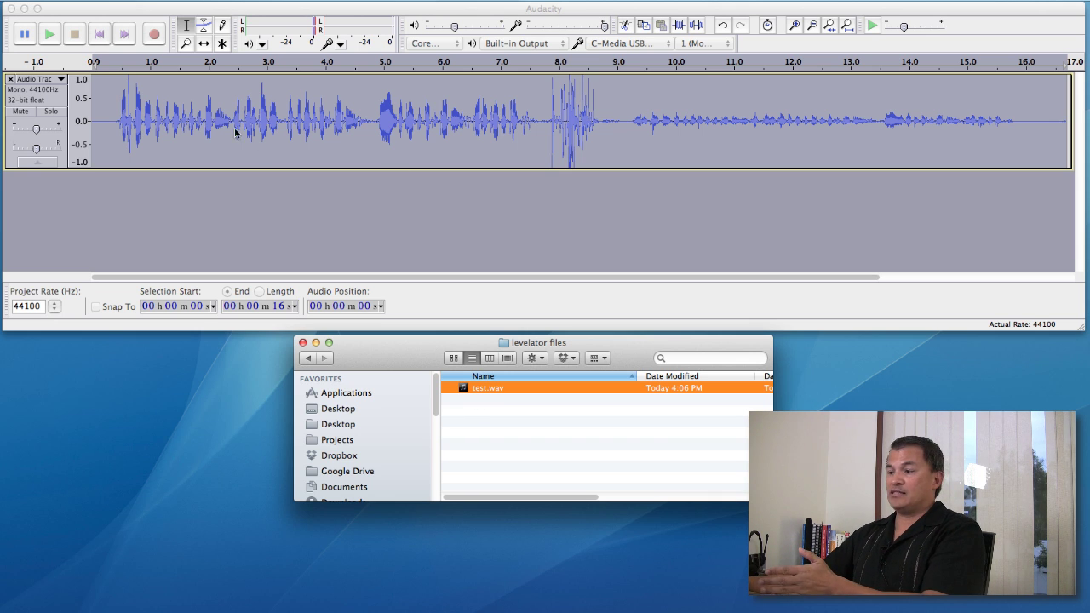
# Select test.wav in the levelator files folder and launch The Levelator.
pyautogui.click(502, 124)
pyautogui.click(503, 123)
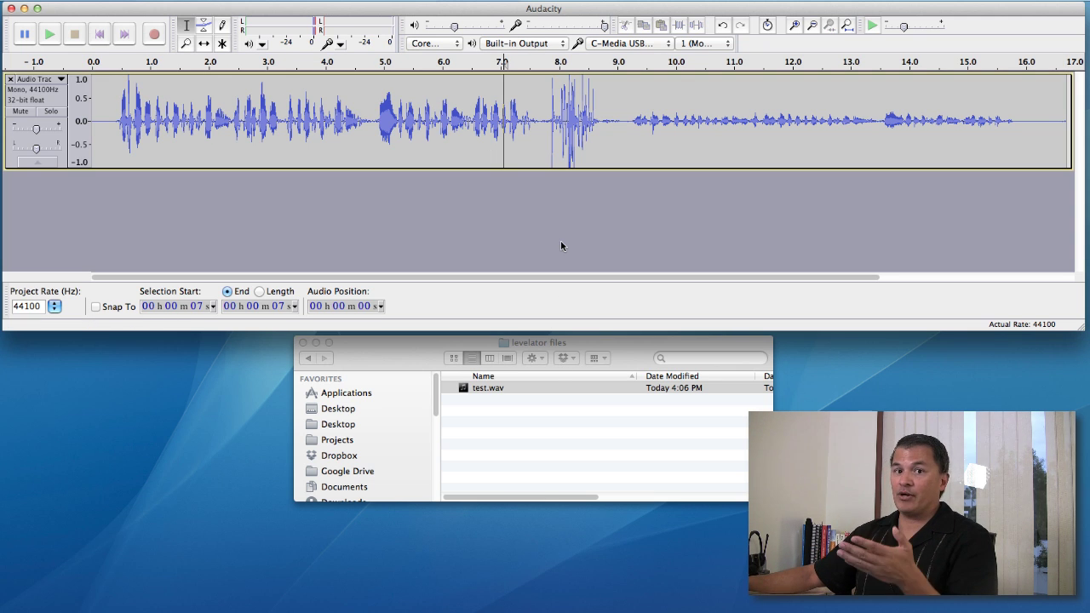
pyautogui.click(536, 426)
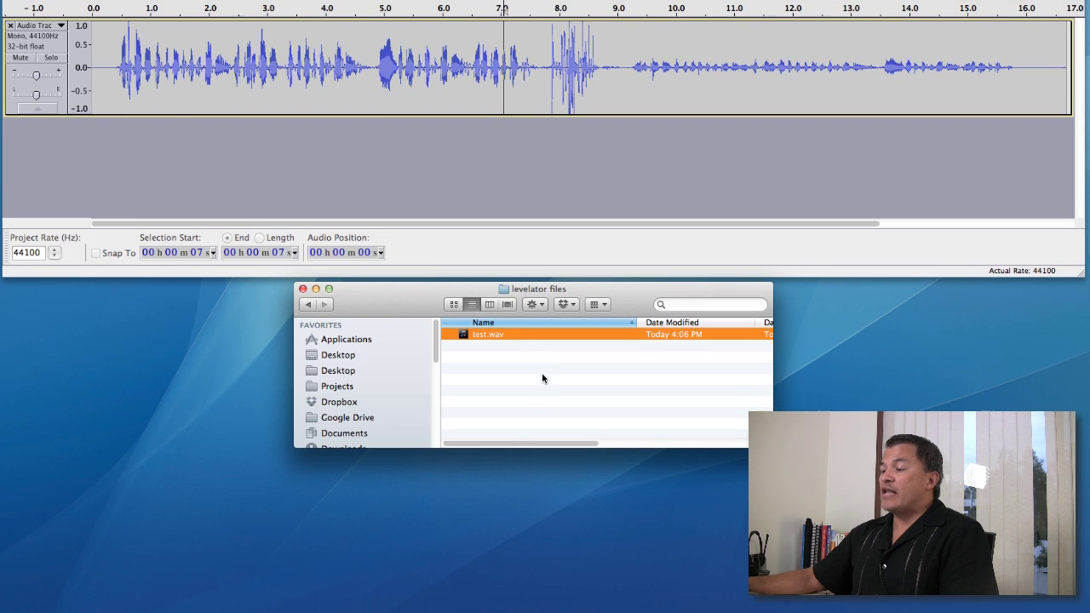
pyautogui.click(260, 564)
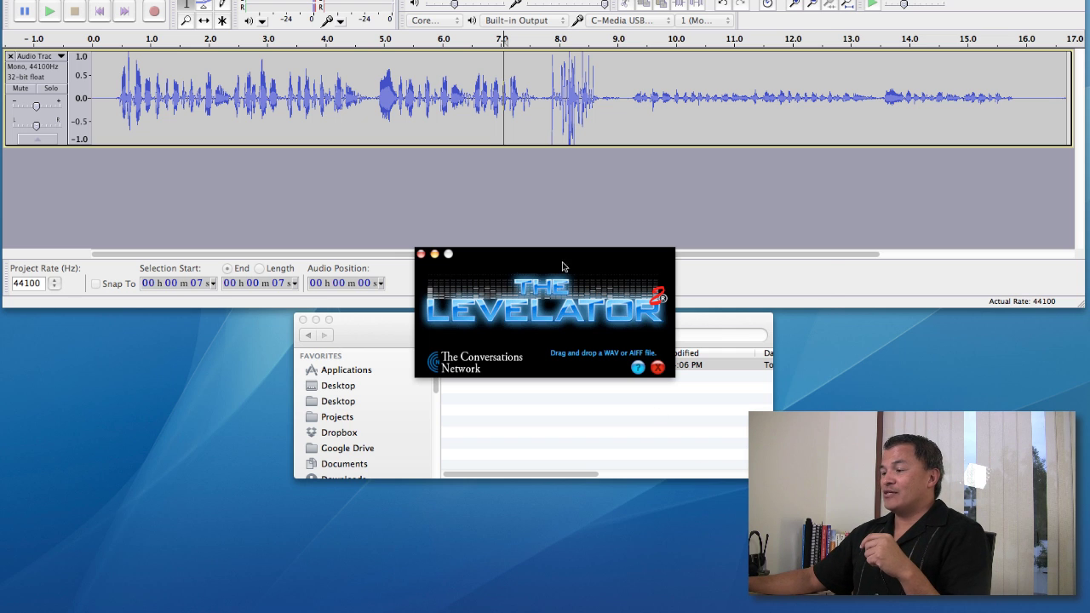
# Drop test.wav onto The Levelator and select the resulting test.output.wav file.
pyautogui.moveTo(564, 263); pyautogui.dragTo(494, 165)
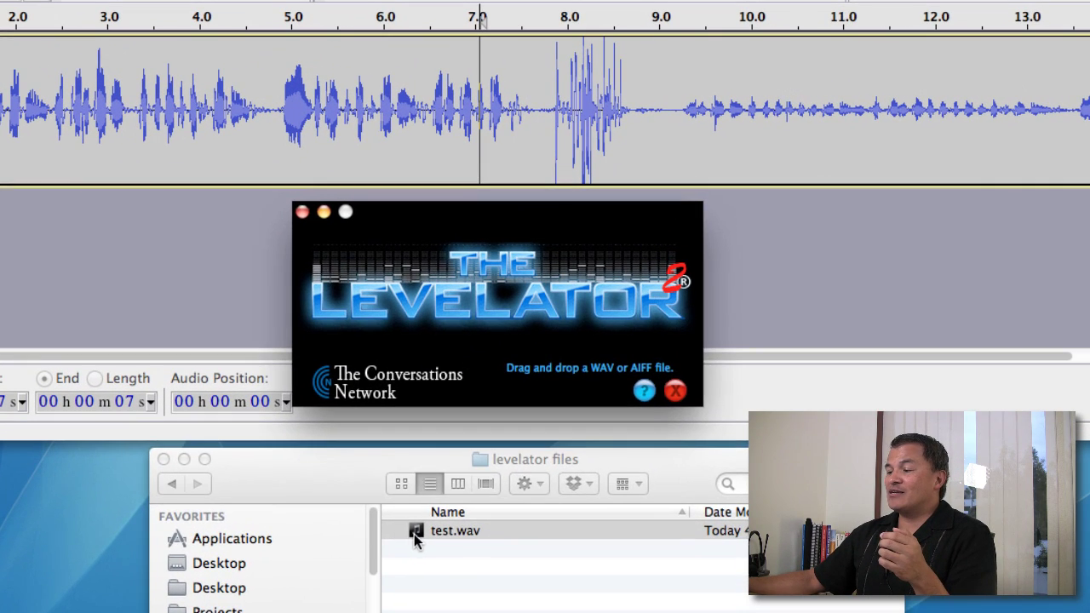
pyautogui.click(464, 365)
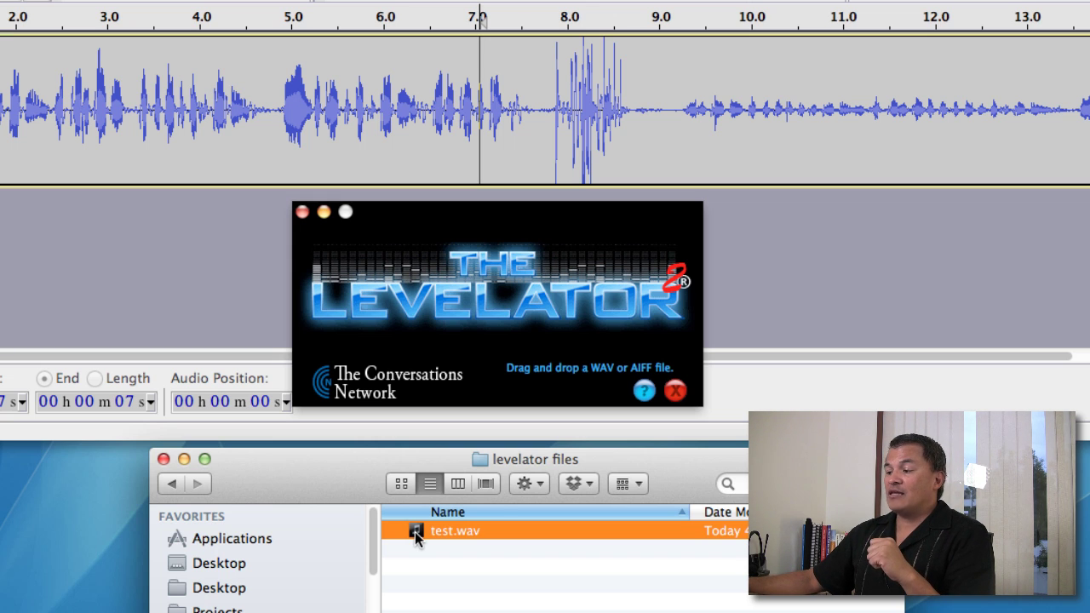
pyautogui.moveTo(415, 531); pyautogui.dragTo(460, 300)
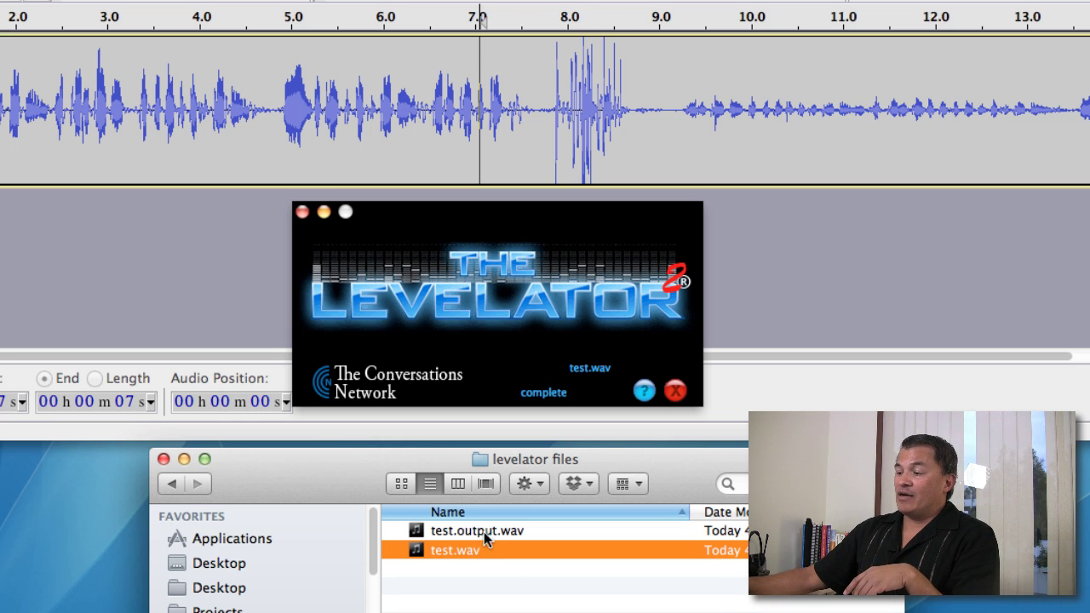
pyautogui.click(503, 534)
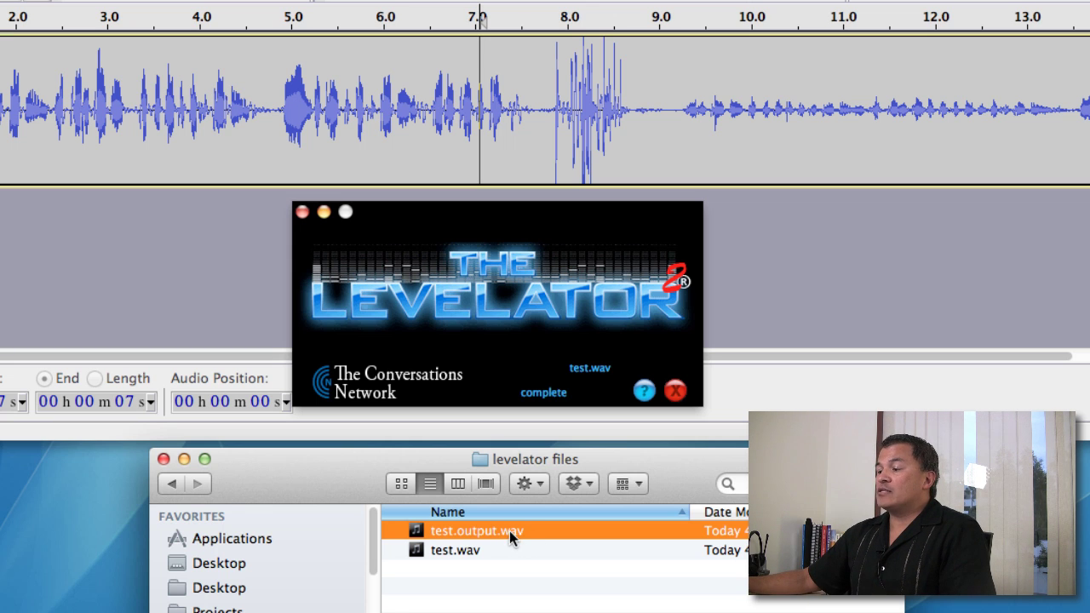
# Close The Levelator and drag test.output.wav into Audacity, accepting the import warning.
pyautogui.click(302, 213)
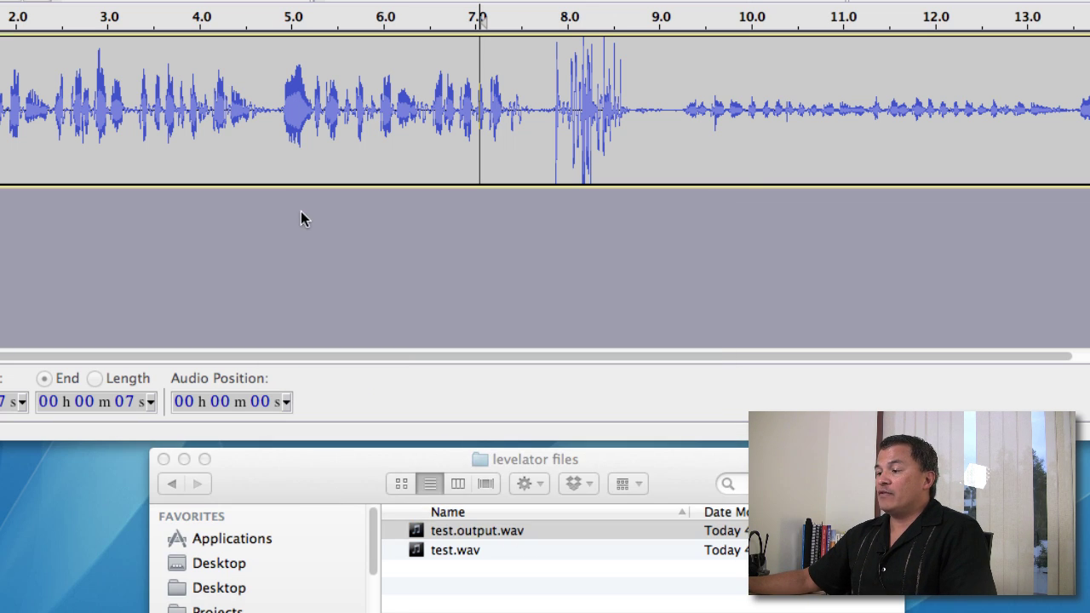
pyautogui.click(427, 502)
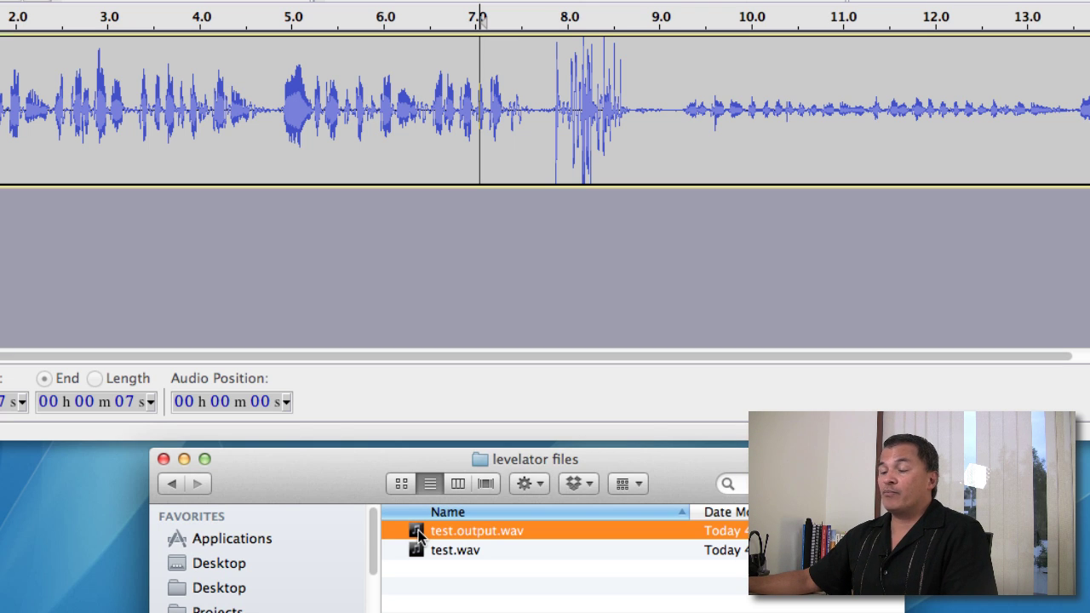
pyautogui.moveTo(418, 530); pyautogui.dragTo(190, 281)
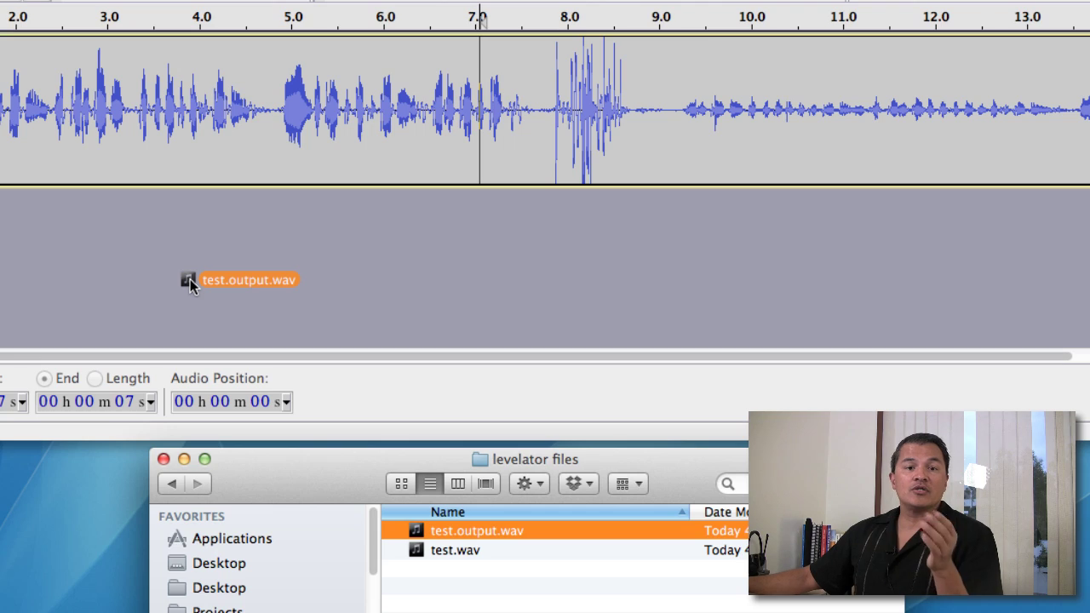
pyautogui.moveTo(190, 280); pyautogui.dragTo(190, 279)
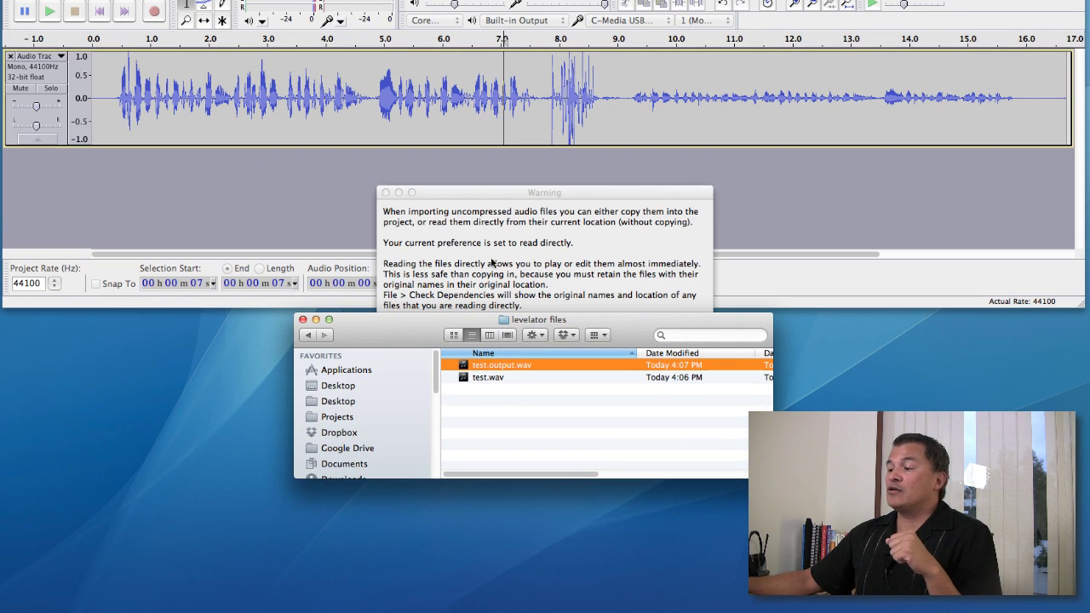
pyautogui.click(675, 427)
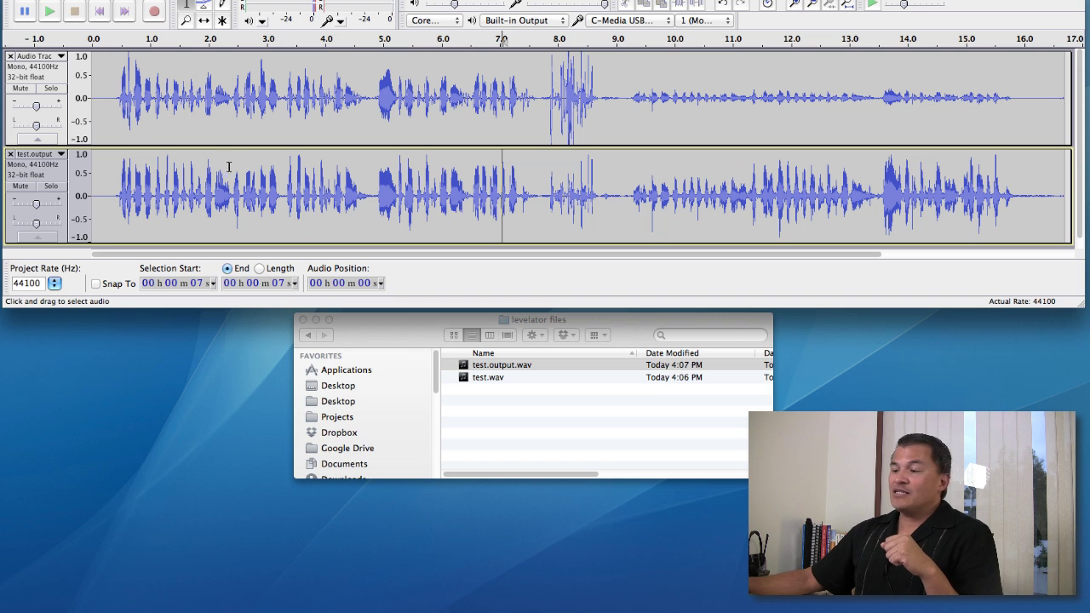
pyautogui.moveTo(113, 183); pyautogui.dragTo(1022, 214)
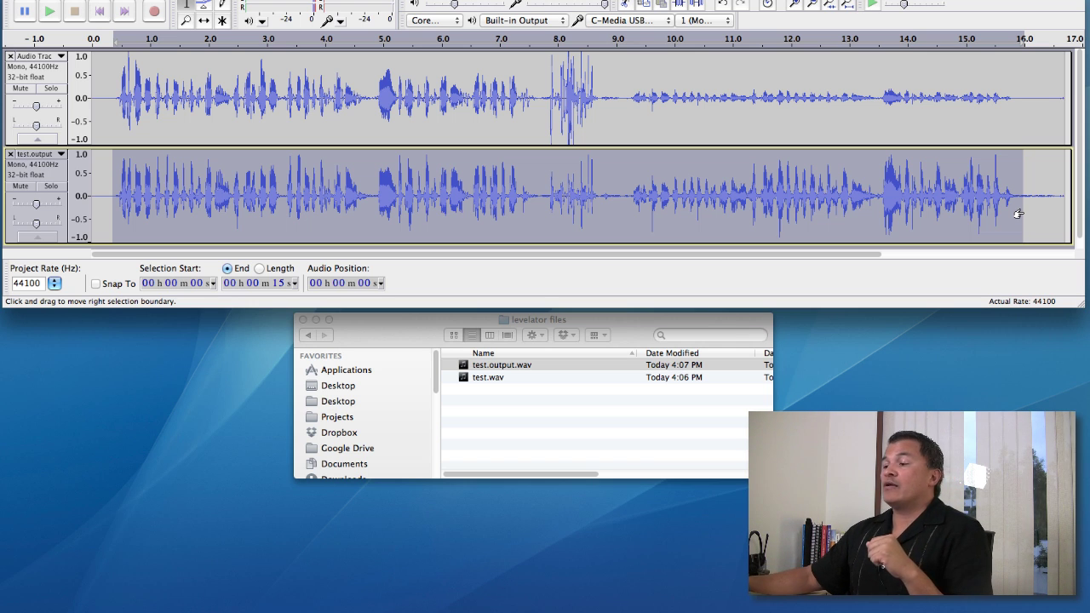
pyautogui.click(460, 87)
# Solo the original track and play it back, then stop.
pyautogui.click(52, 88)
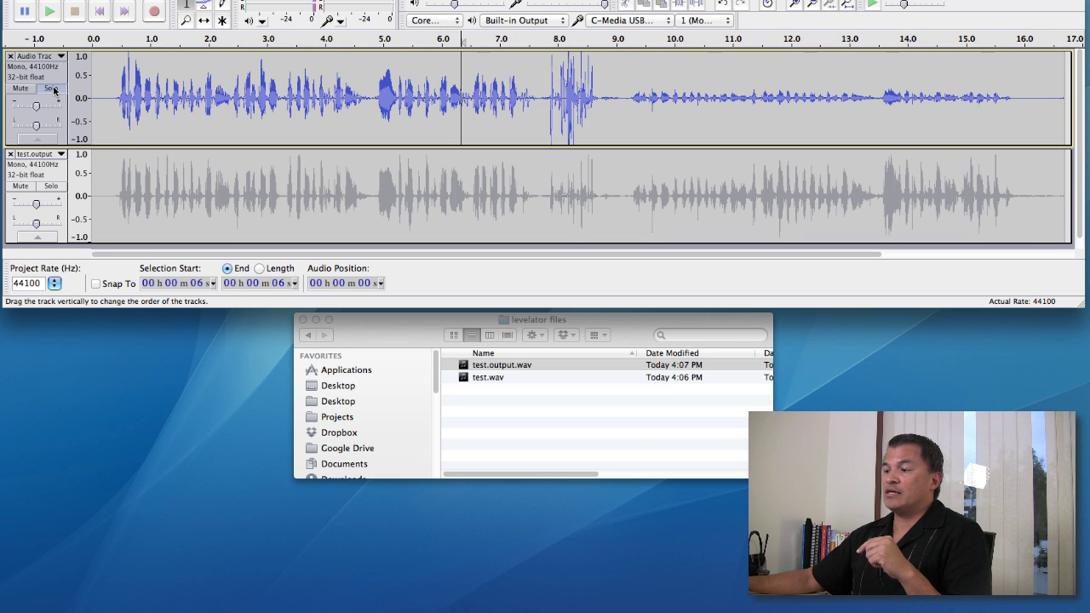
pyautogui.click(55, 10)
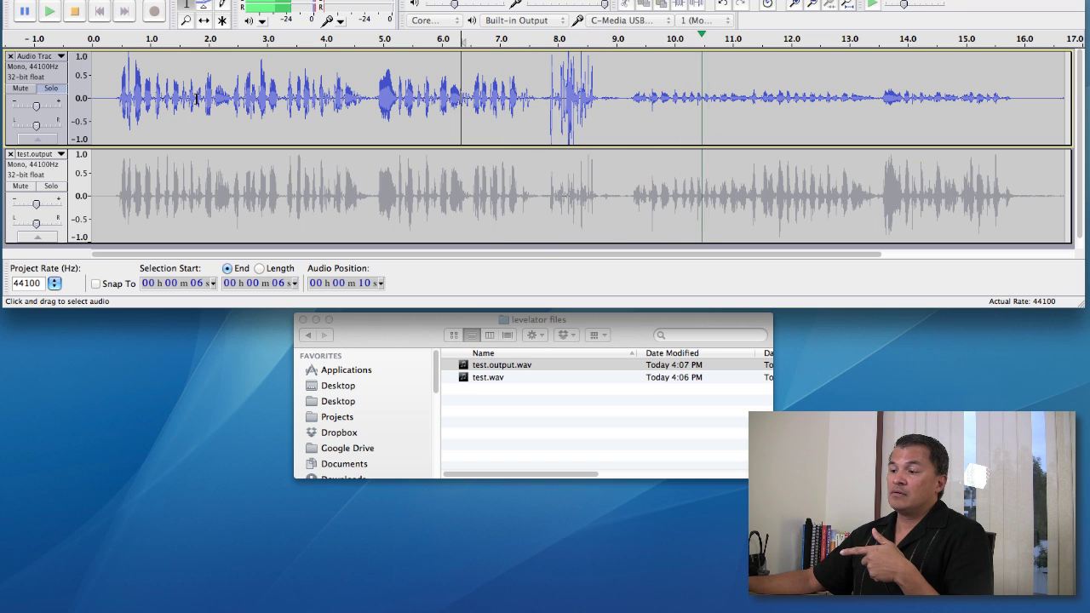
pyautogui.press('space')
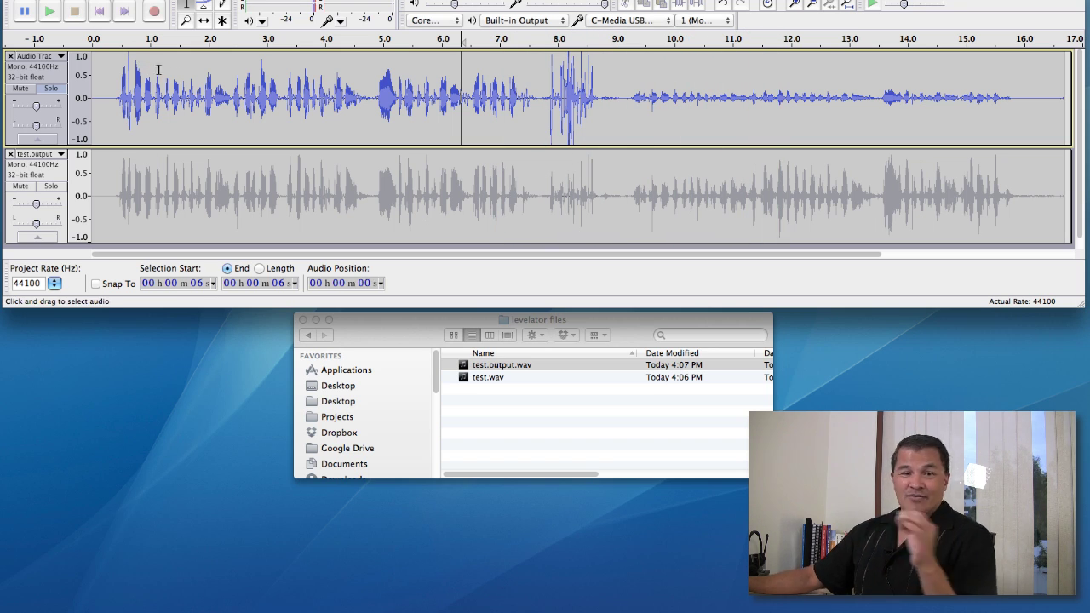
# Unsolo the original, solo test.output, and play it from about 6.6 s.
pyautogui.click(51, 89)
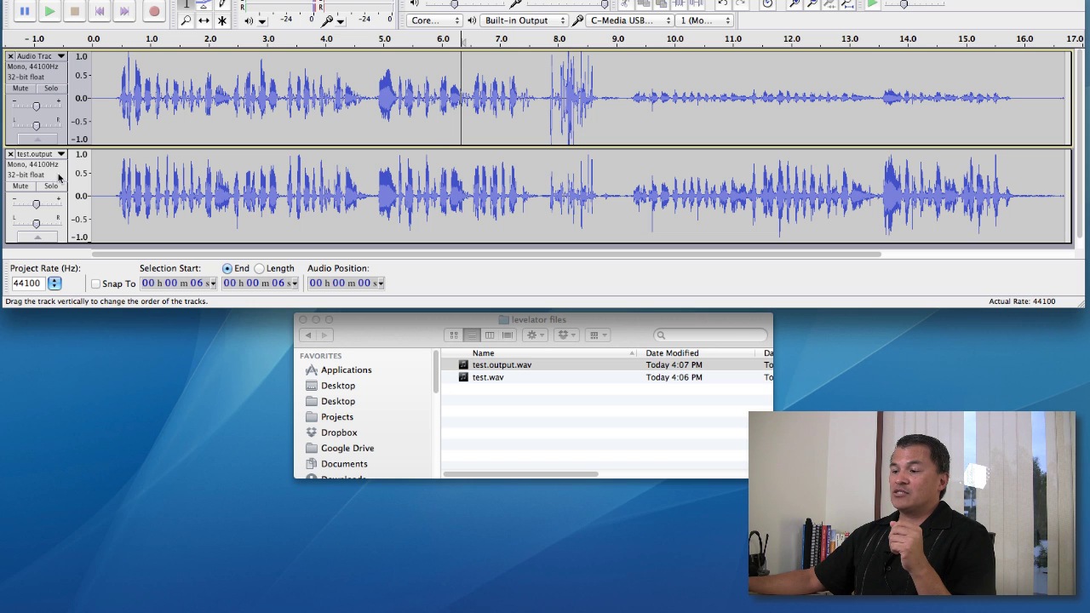
pyautogui.click(57, 189)
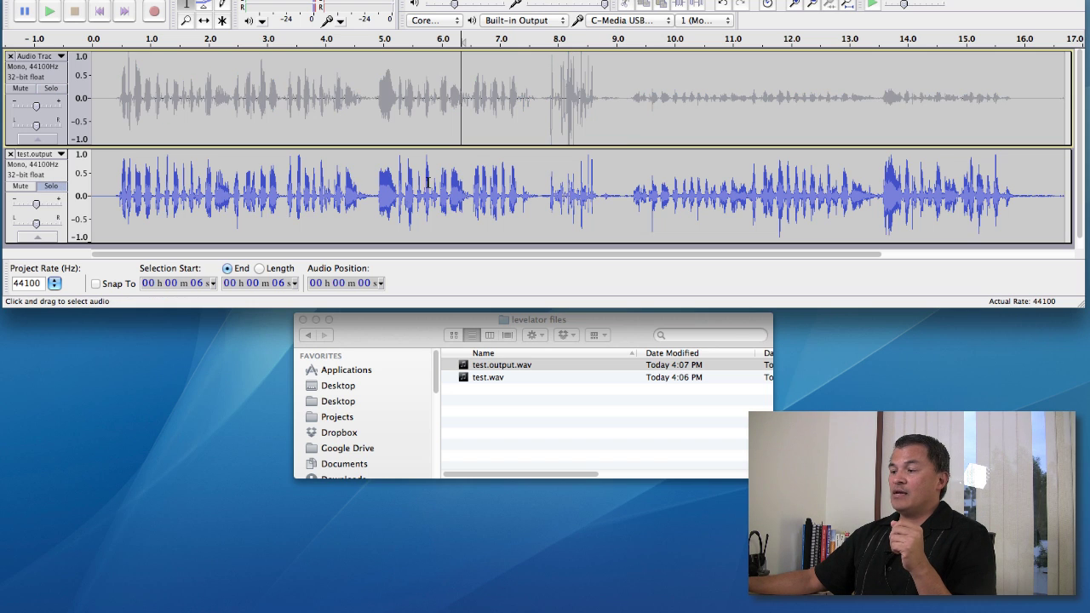
pyautogui.click(475, 194)
pyautogui.click(49, 11)
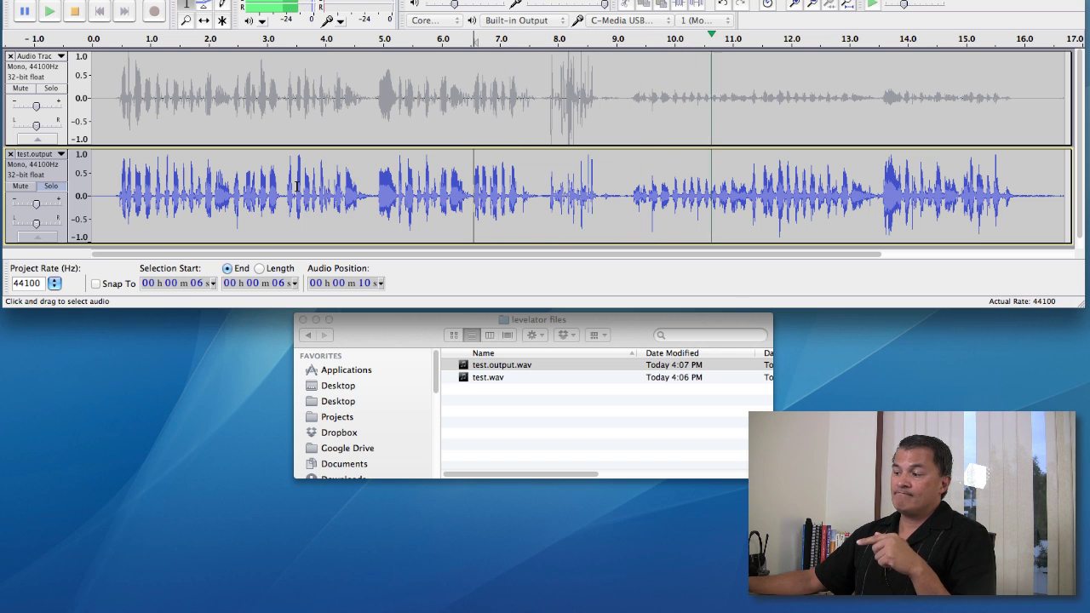
pyautogui.click(74, 11)
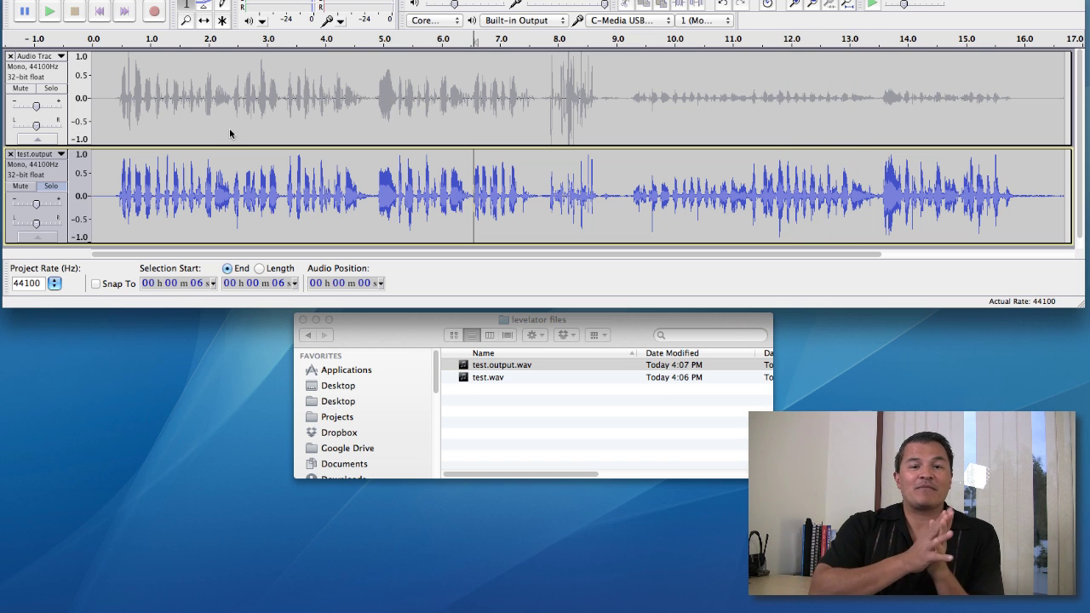